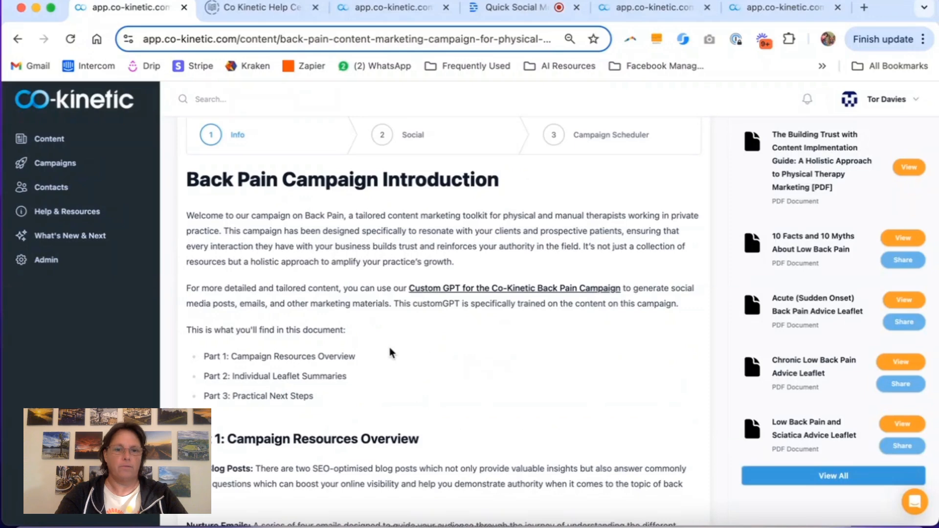
# Expand the full attachment list of the Back Pain campaign and look through its leaflets, exercise handouts and downloadable files
pyautogui.scroll(-5, 390, 353)
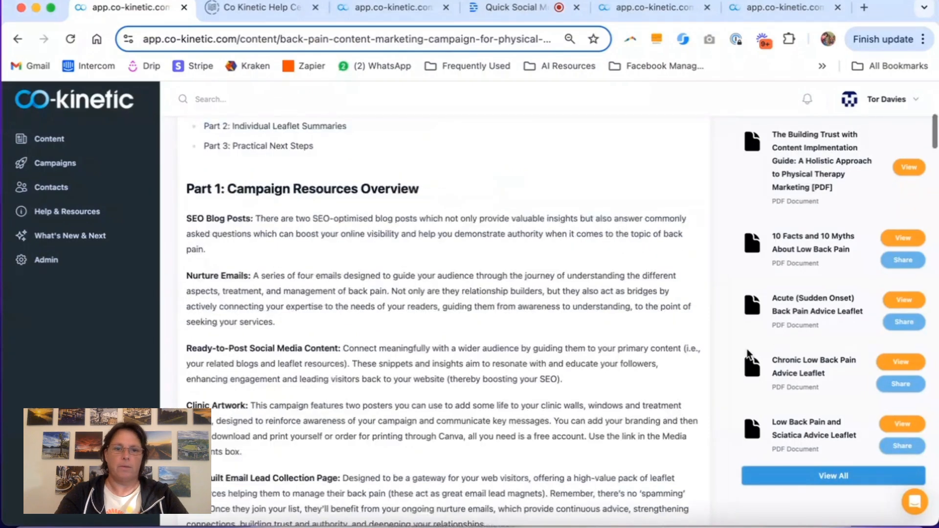
pyautogui.click(802, 477)
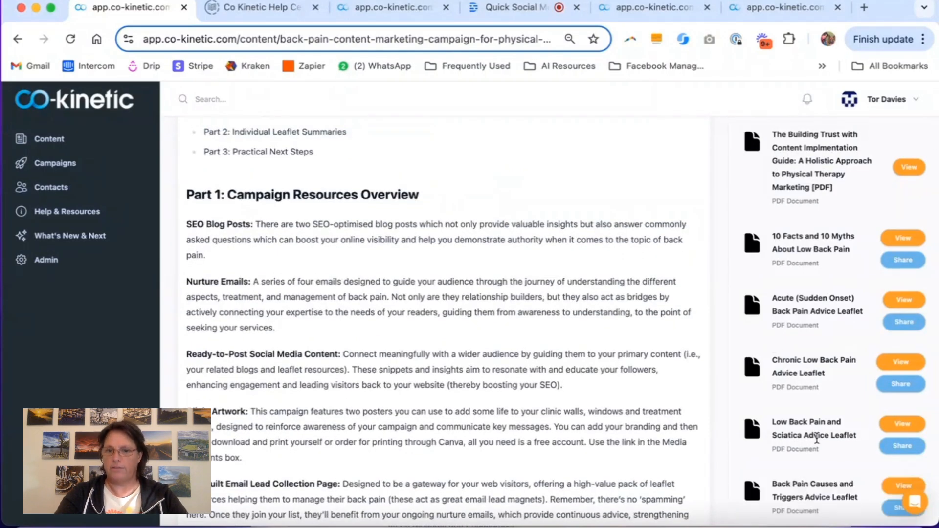
pyautogui.scroll(3, 816, 439)
pyautogui.scroll(3, 817, 439)
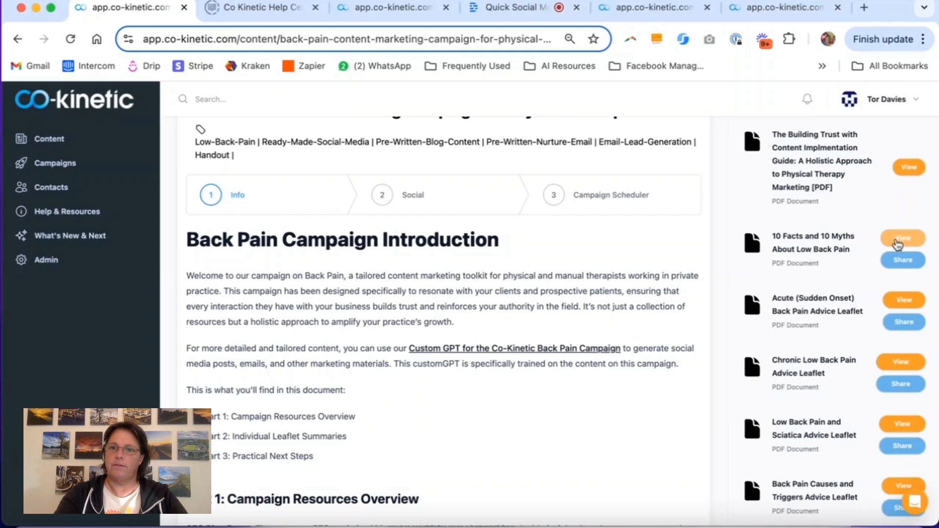
pyautogui.scroll(2, 898, 244)
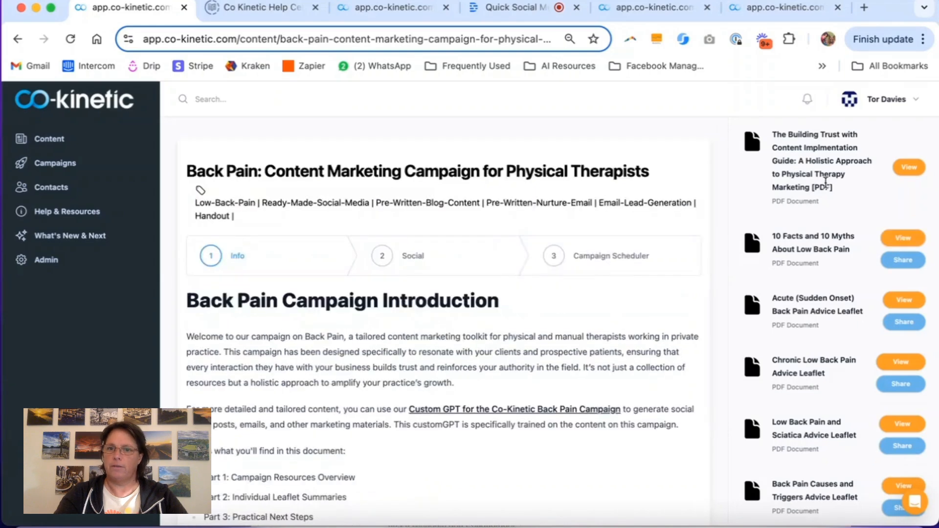
pyautogui.scroll(-1, 825, 183)
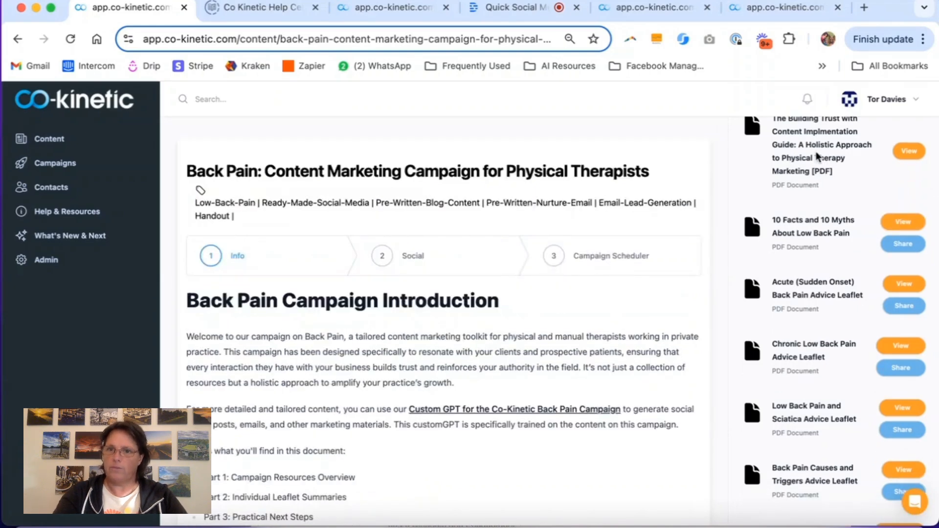
pyautogui.scroll(-5, 816, 155)
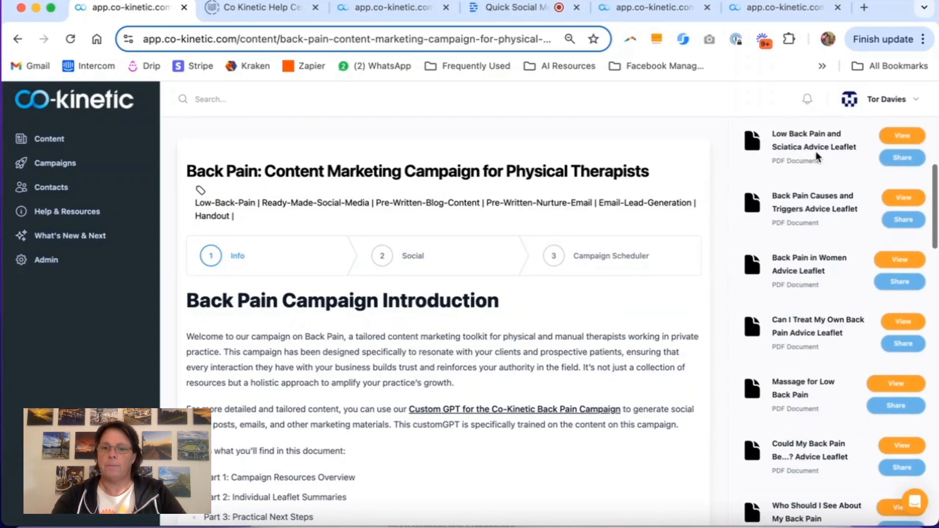
pyautogui.scroll(-3, 816, 156)
pyautogui.scroll(-10, 816, 151)
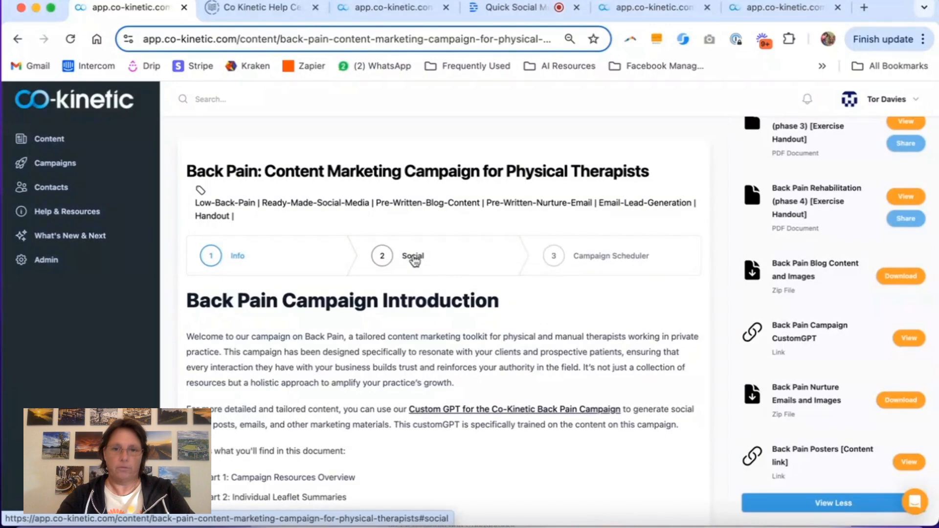
# Open the campaign's Social section to view its networks and posts, and open the account menu
pyautogui.click(414, 258)
pyautogui.scroll(-1, 415, 262)
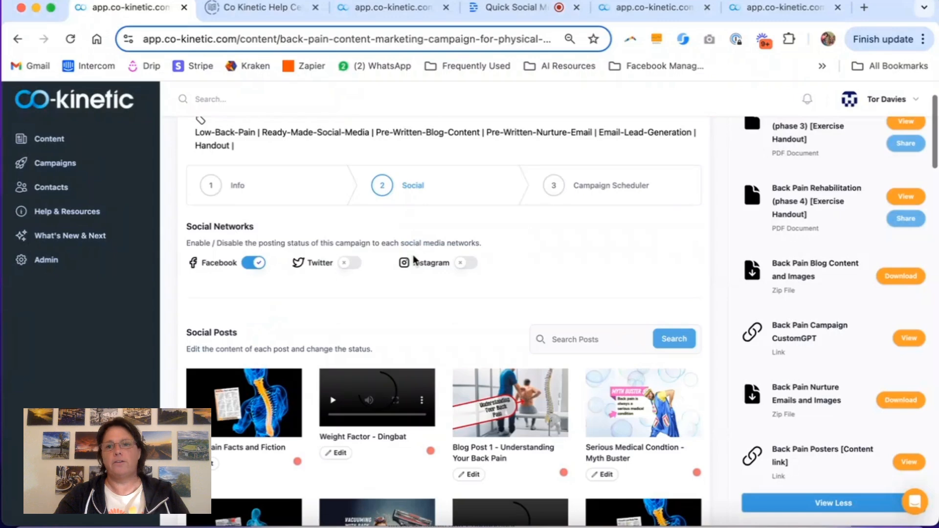
pyautogui.scroll(1, 414, 258)
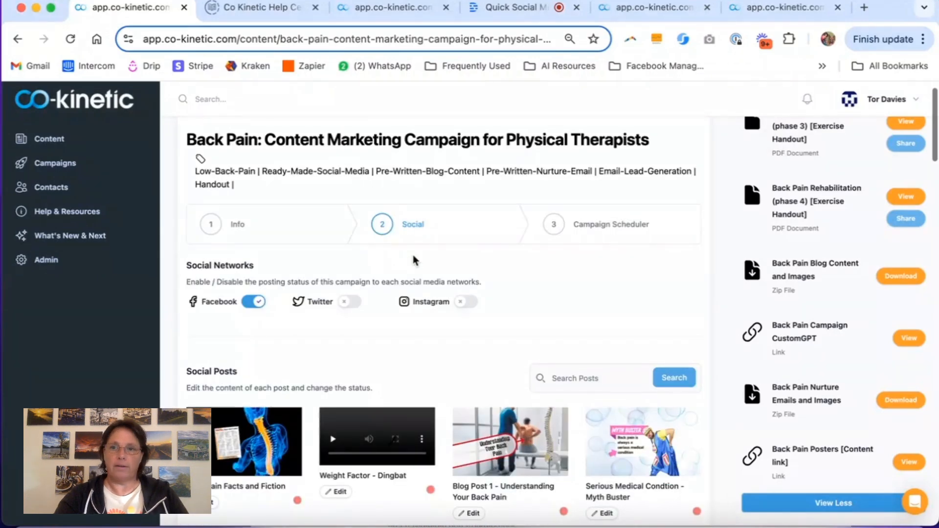
pyautogui.scroll(1, 414, 259)
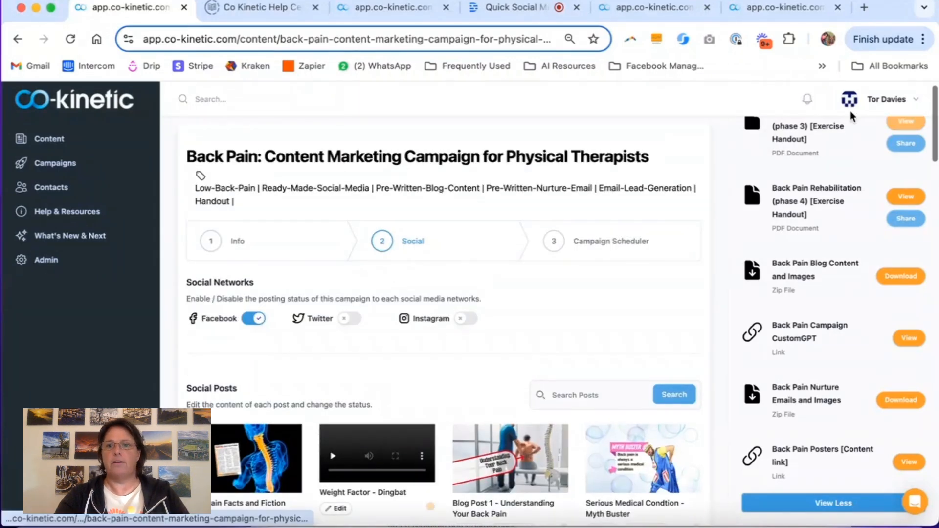
pyautogui.click(918, 101)
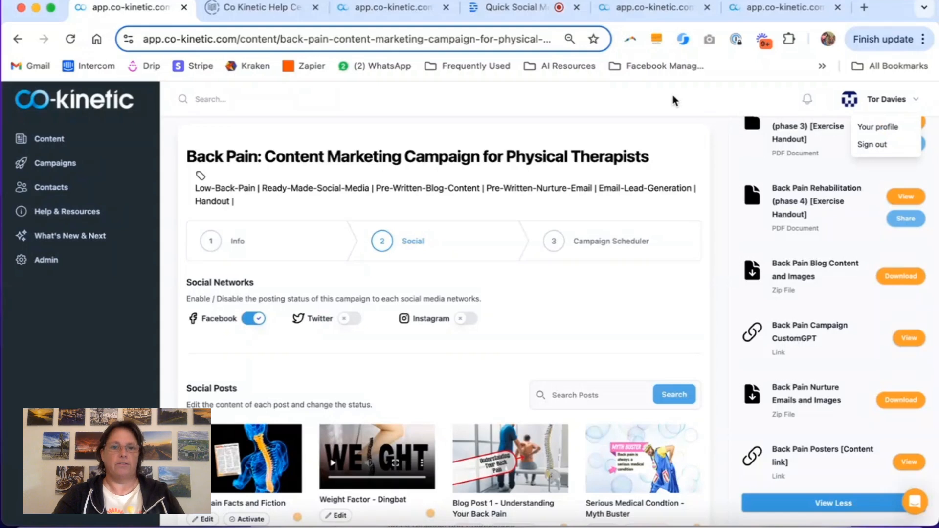
# Try to enable posting this campaign to Twitter in the social network settings
pyautogui.scroll(-1, 216, 273)
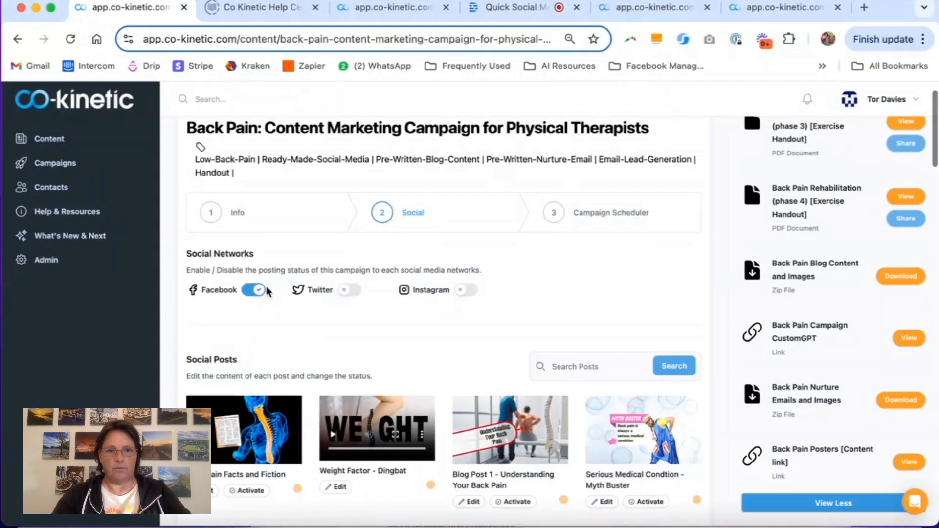
pyautogui.click(353, 292)
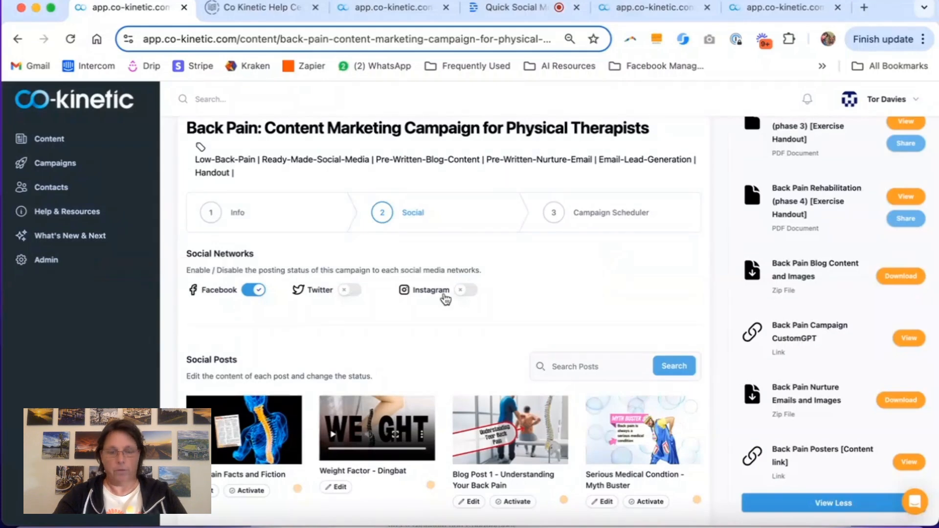
pyautogui.click(352, 293)
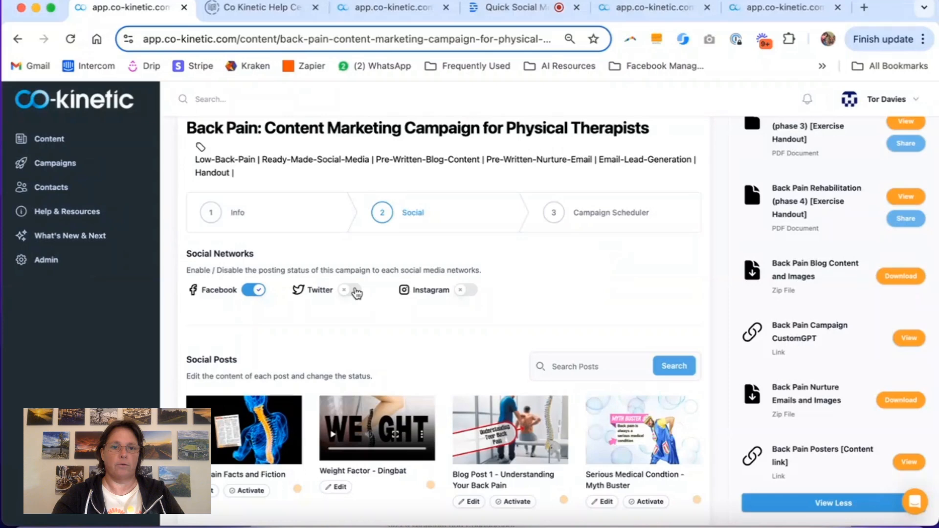
pyautogui.click(352, 293)
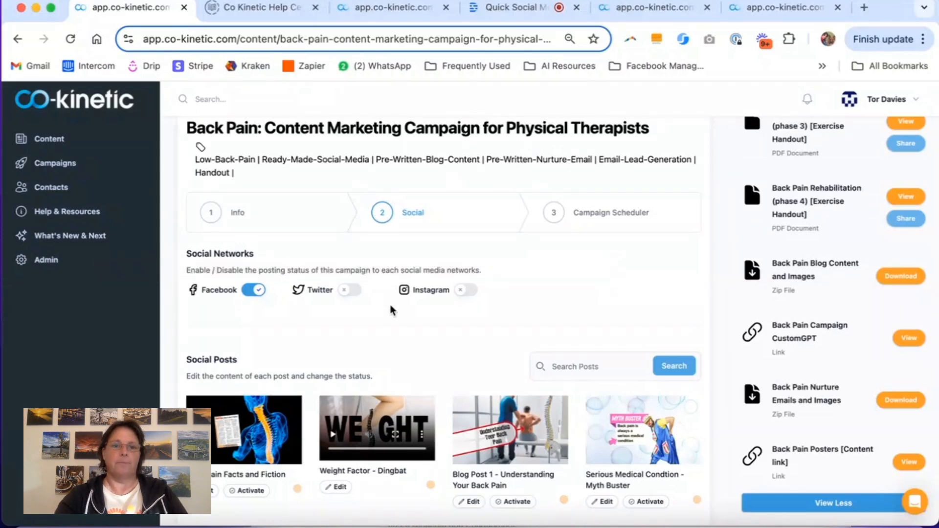
# Open the Back Pain Facts and Fiction social post for editing and review its available call-to-action options
pyautogui.scroll(-4, 273, 321)
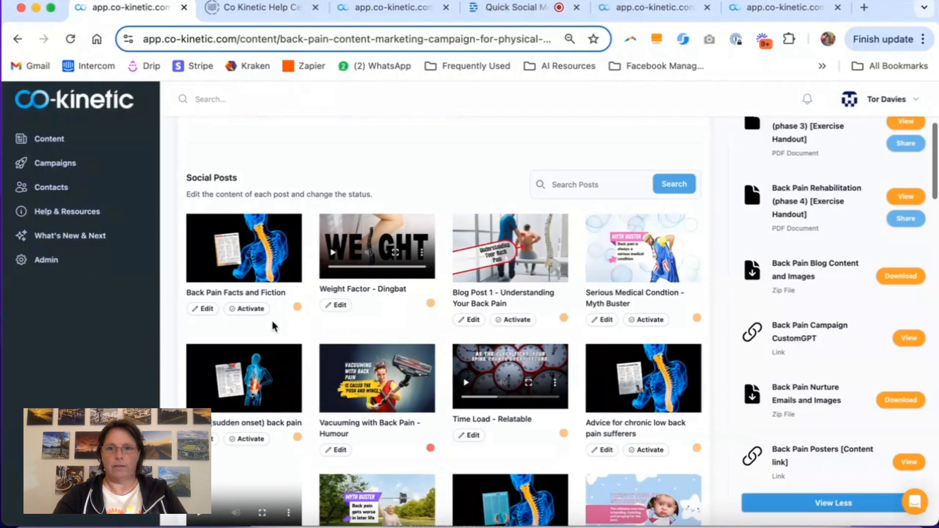
pyautogui.scroll(-1, 272, 321)
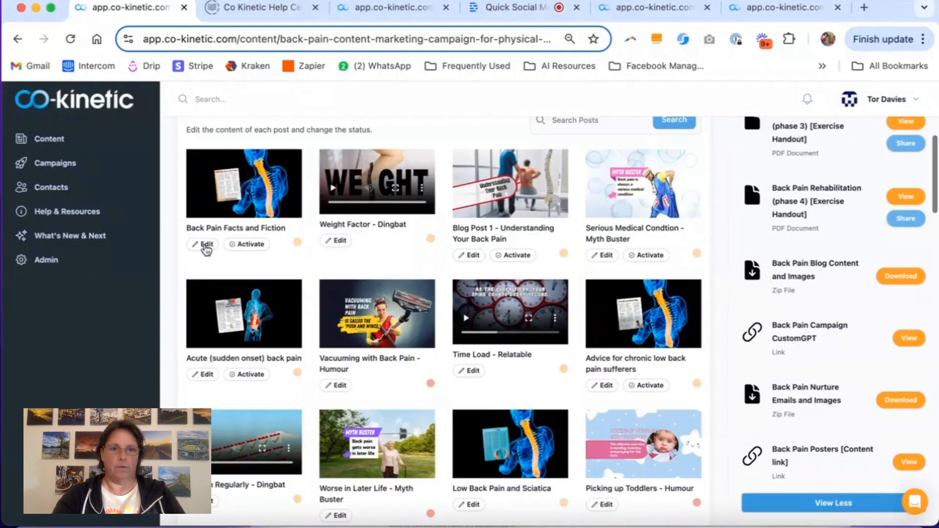
pyautogui.click(204, 244)
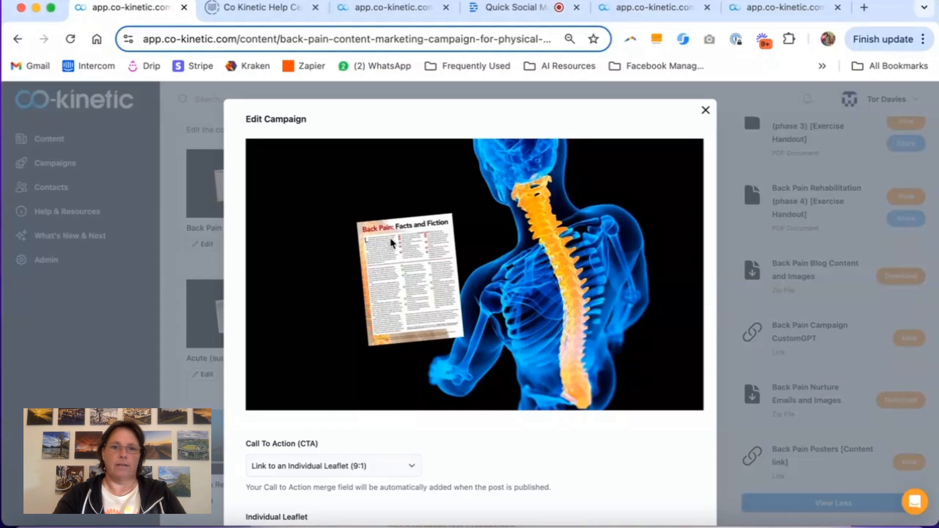
pyautogui.scroll(-3, 388, 334)
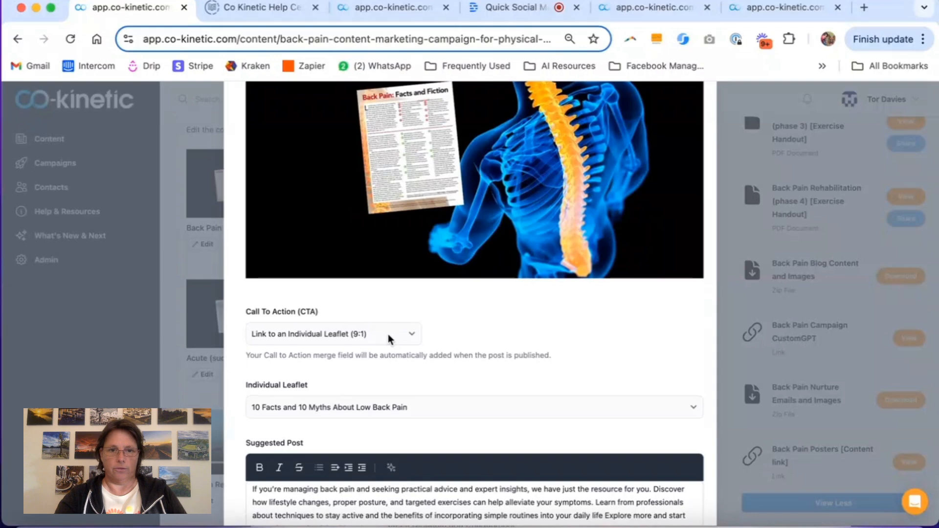
pyautogui.click(388, 334)
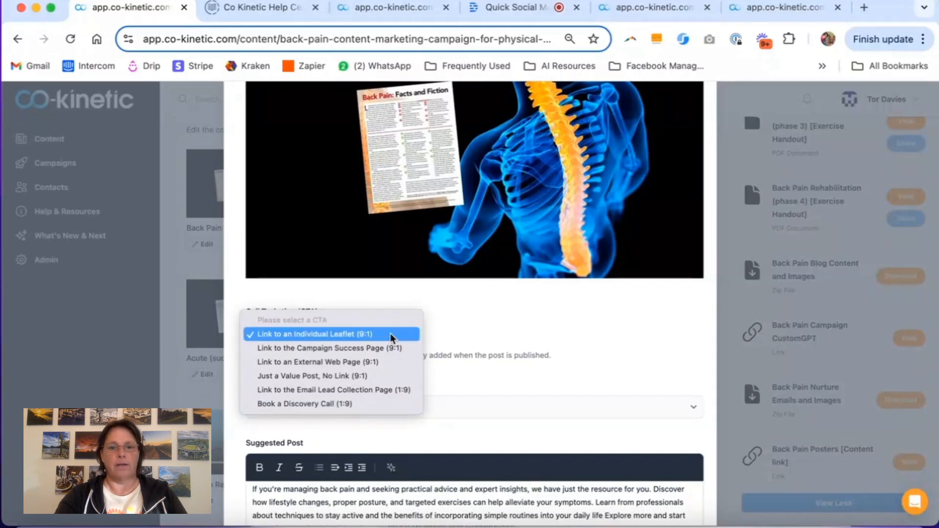
pyautogui.click(454, 310)
# Keep the call to action as Link to an Individual Leaflet (9:1) and have AI rewrite the suggested post for it
pyautogui.scroll(-3, 454, 310)
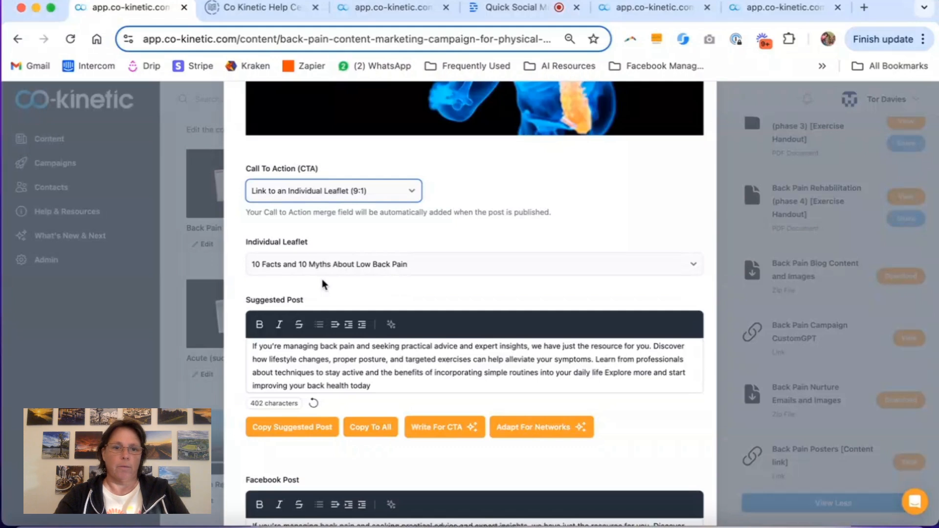
pyautogui.click(390, 387)
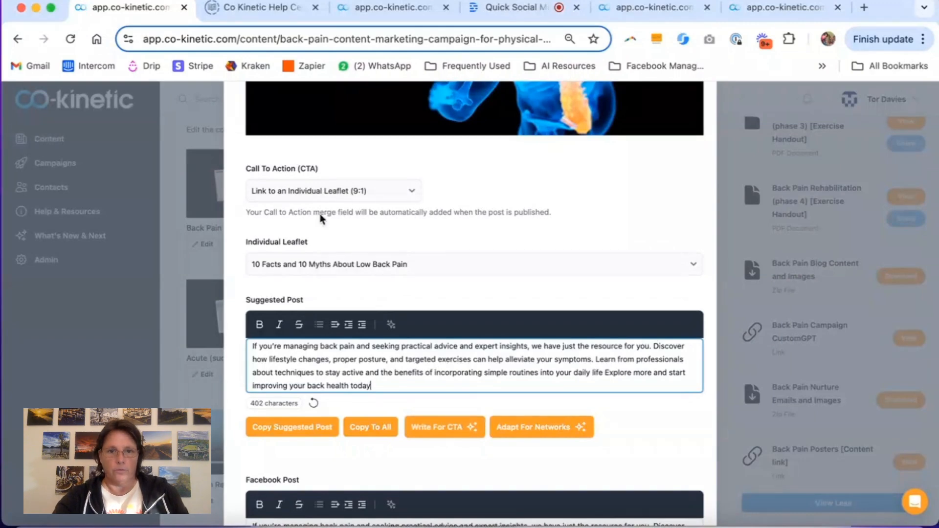
pyautogui.click(349, 191)
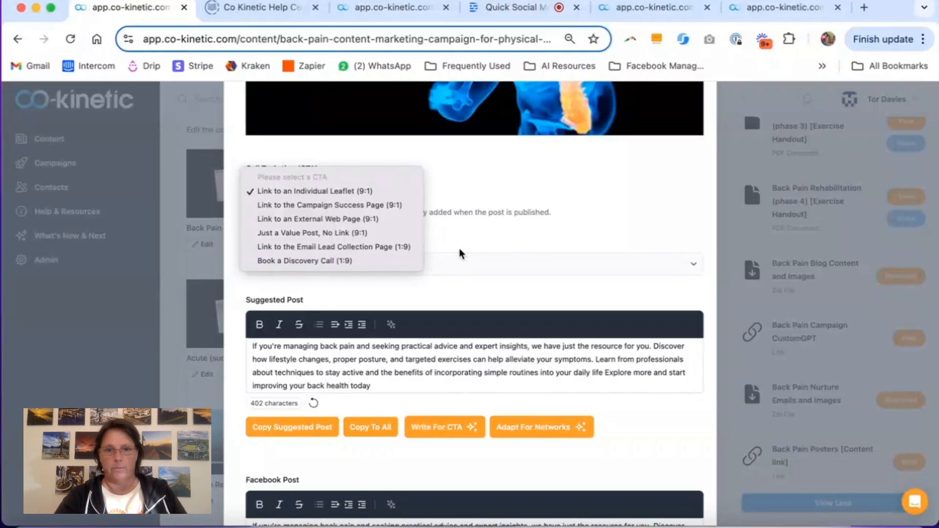
pyautogui.click(347, 191)
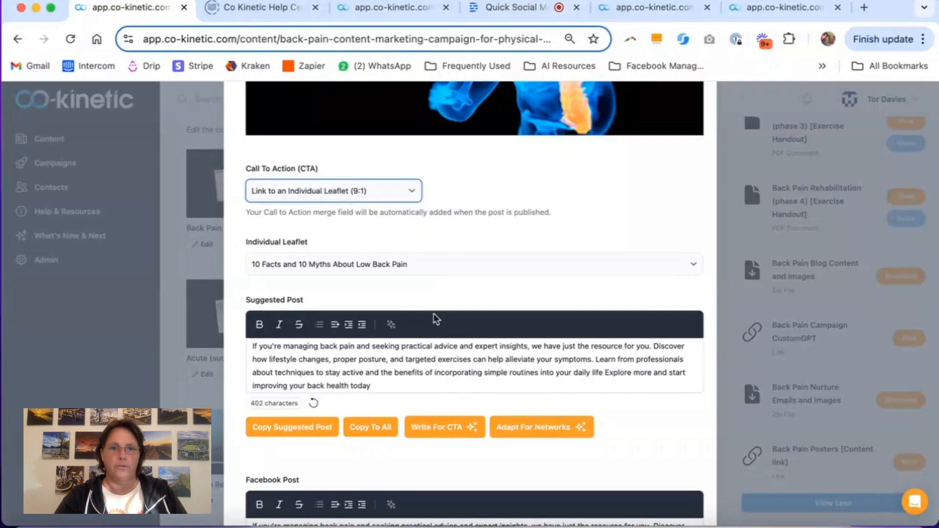
pyautogui.click(454, 431)
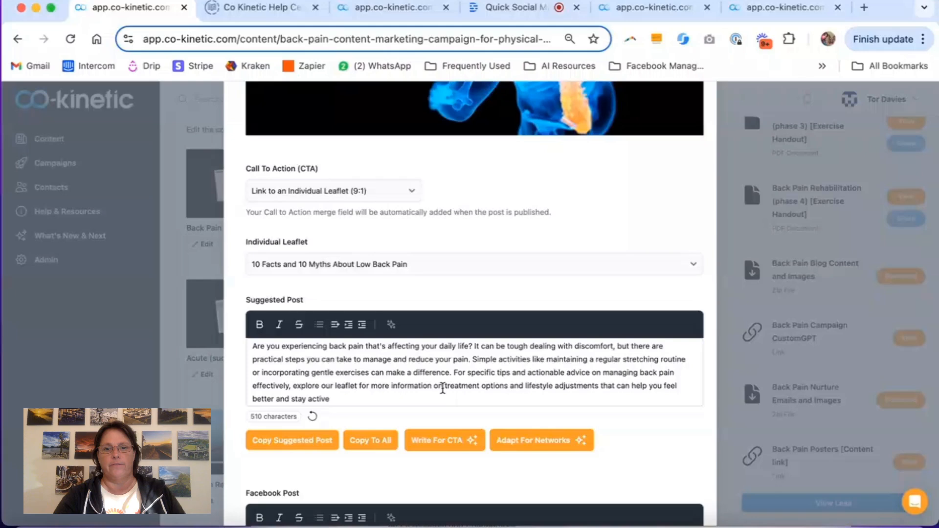
# Adapt the suggested post for Facebook, Twitter and Instagram with AI, and save and activate the post
pyautogui.scroll(-2, 296, 261)
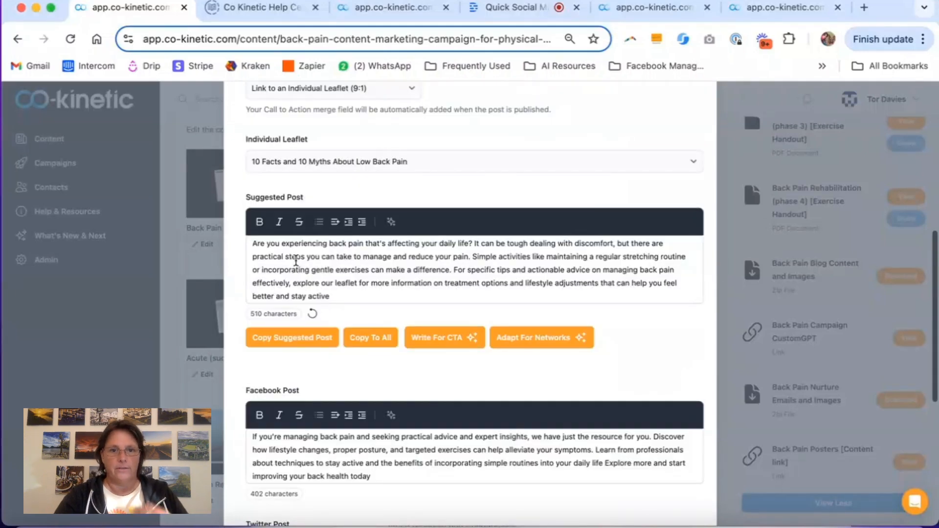
pyautogui.moveTo(296, 257); pyautogui.dragTo(312, 270)
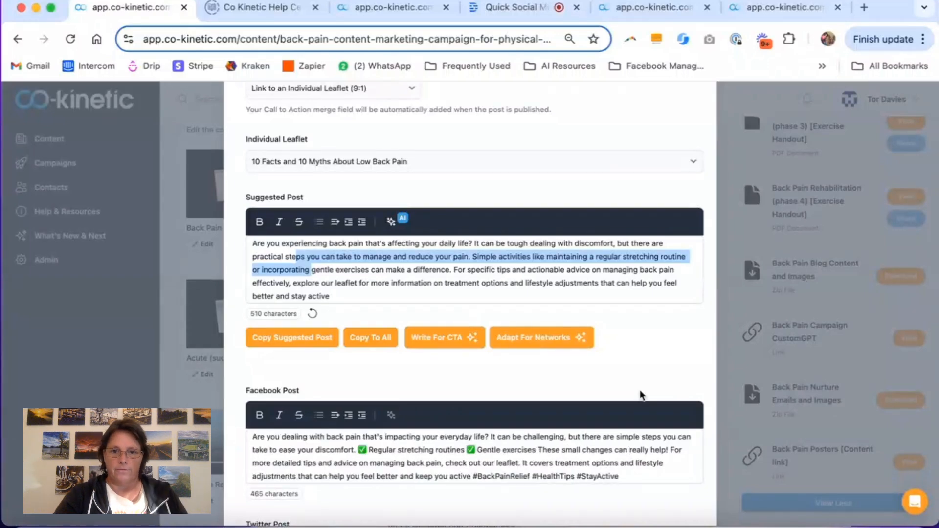
pyautogui.scroll(-5, 641, 395)
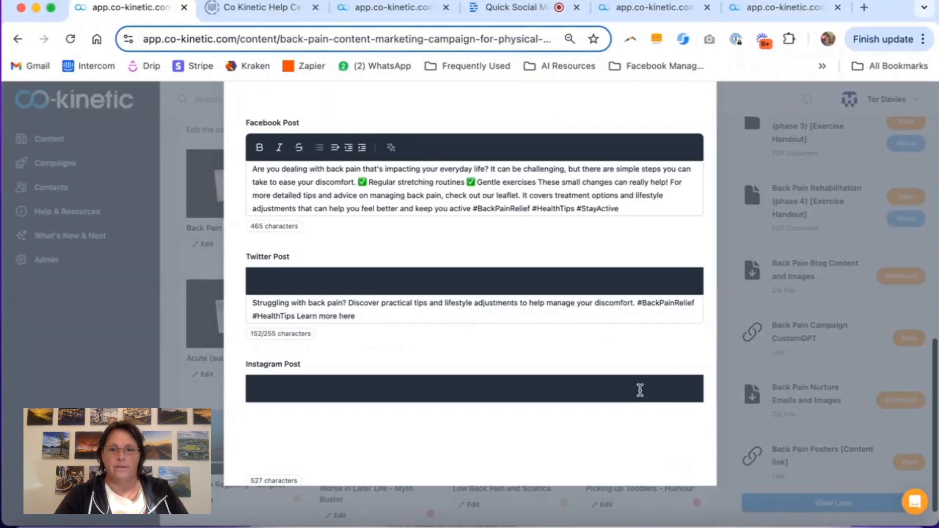
pyautogui.scroll(-1, 626, 431)
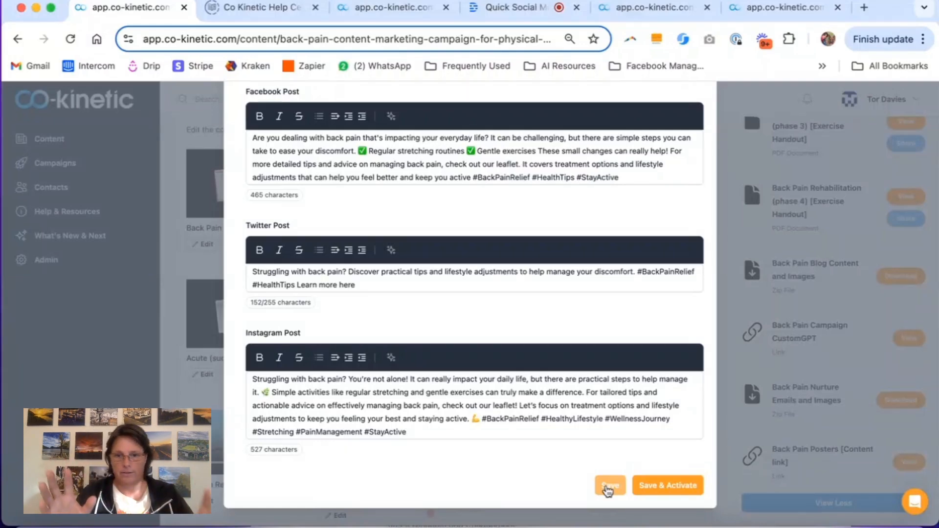
pyautogui.click(609, 486)
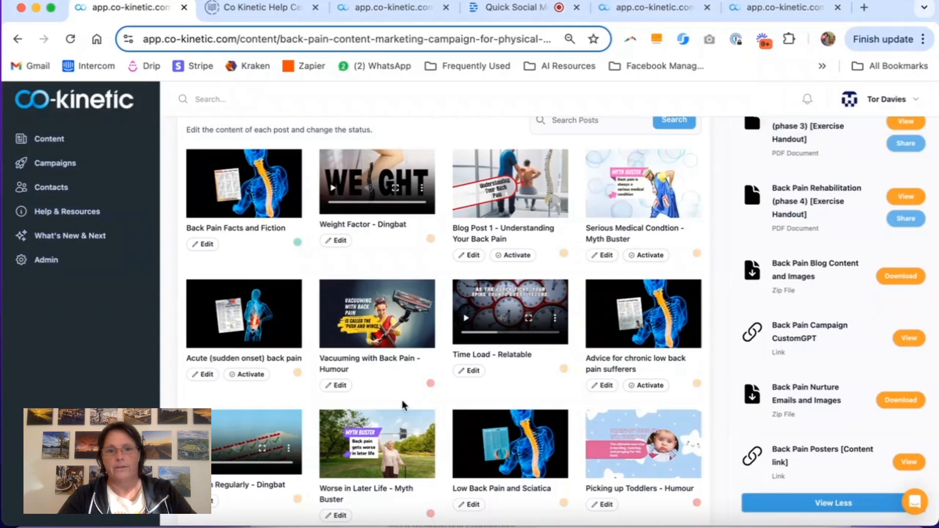
# Look through the campaign's remaining social posts and their status indicators
pyautogui.scroll(-1, 417, 394)
pyautogui.scroll(-3, 403, 405)
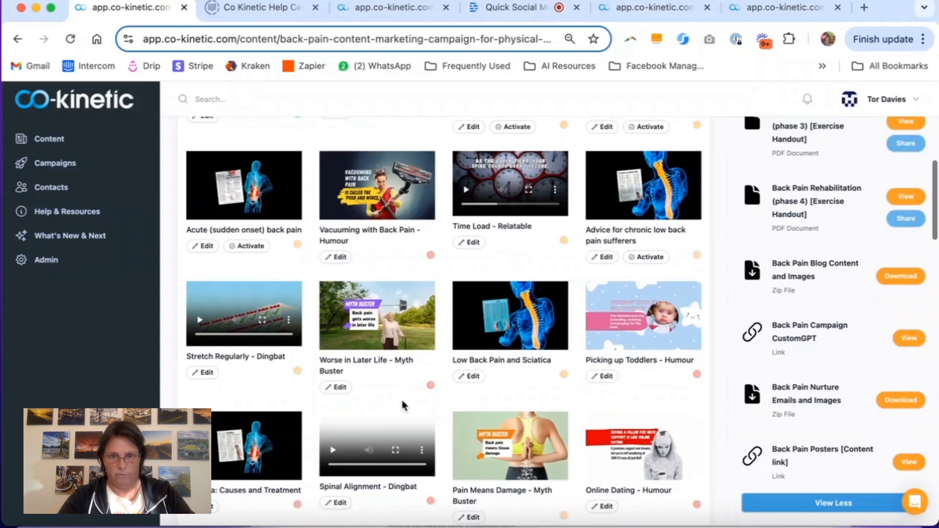
pyautogui.scroll(-1, 403, 406)
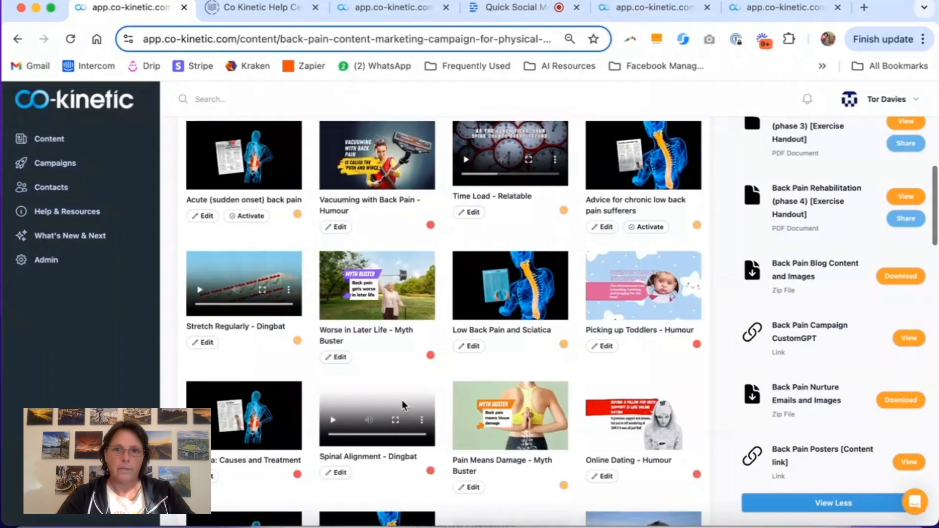
pyautogui.scroll(5, 403, 405)
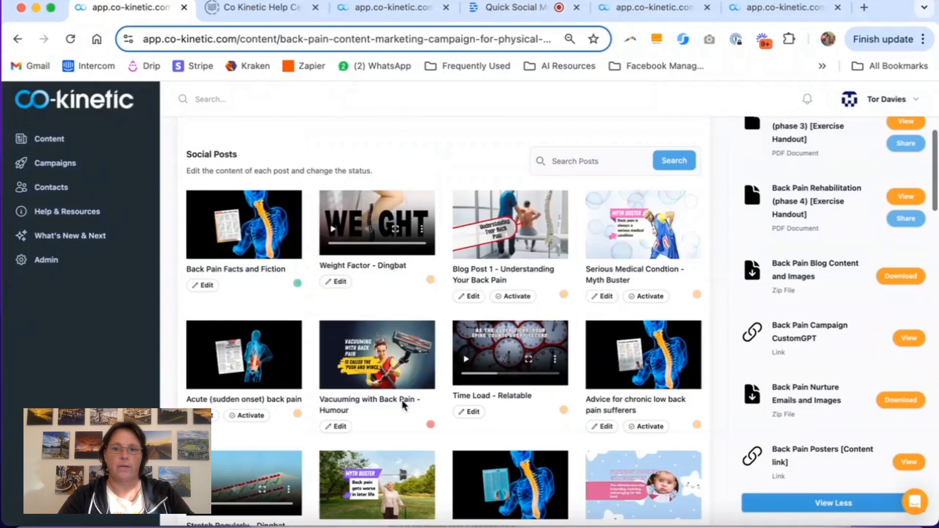
pyautogui.scroll(-5, 403, 405)
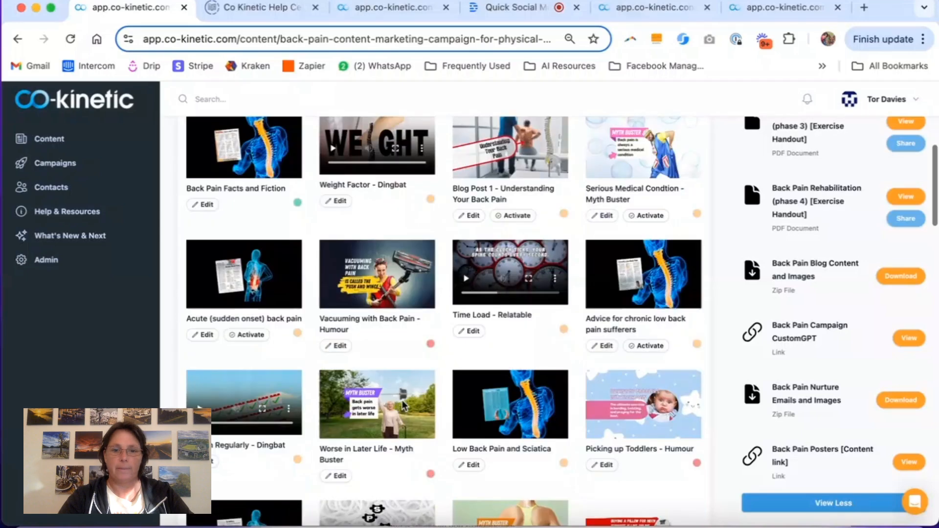
pyautogui.scroll(-2, 402, 405)
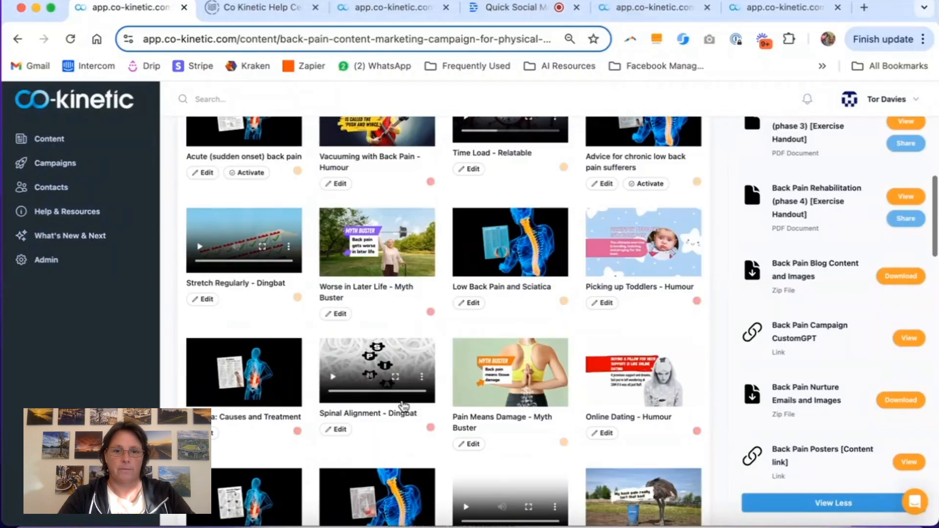
# Open the Spinal Alignment - Dingbat social post for editing and copy its suggested post text to all networks
pyautogui.scroll(-1, 404, 406)
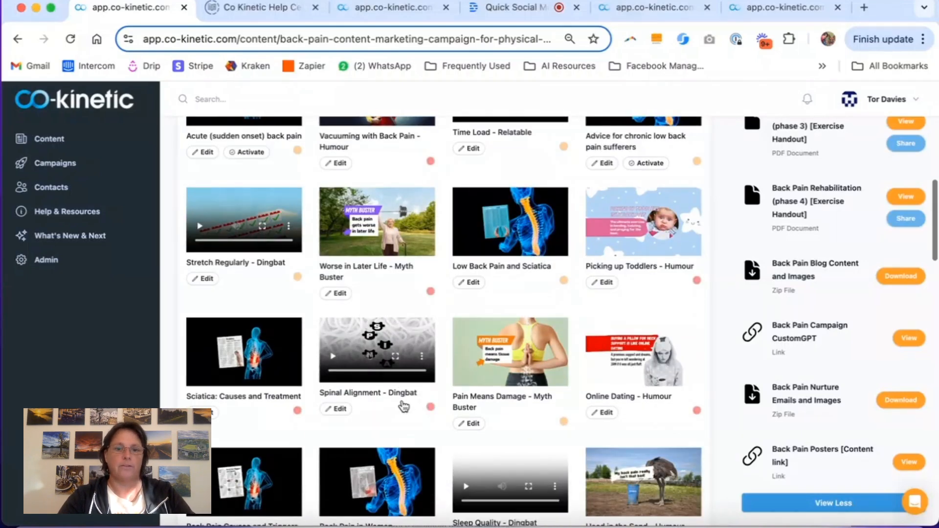
pyautogui.click(338, 409)
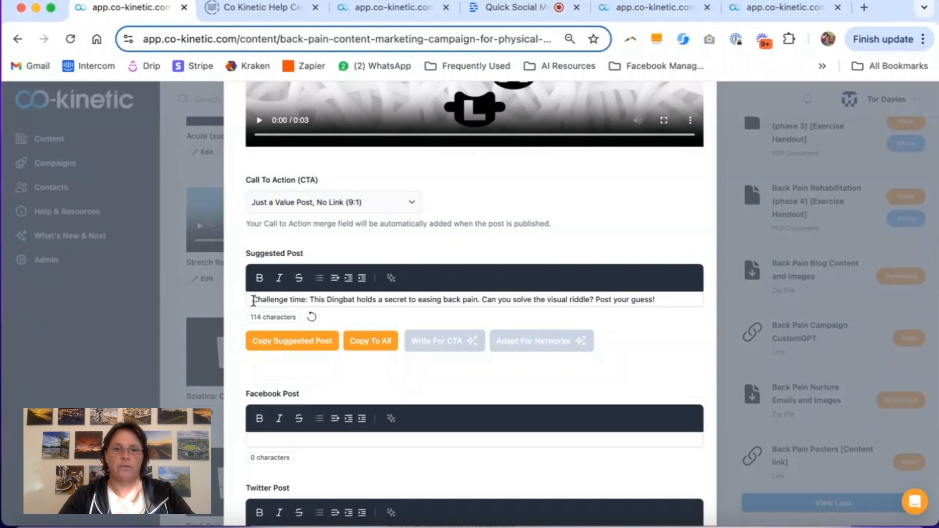
pyautogui.click(355, 300)
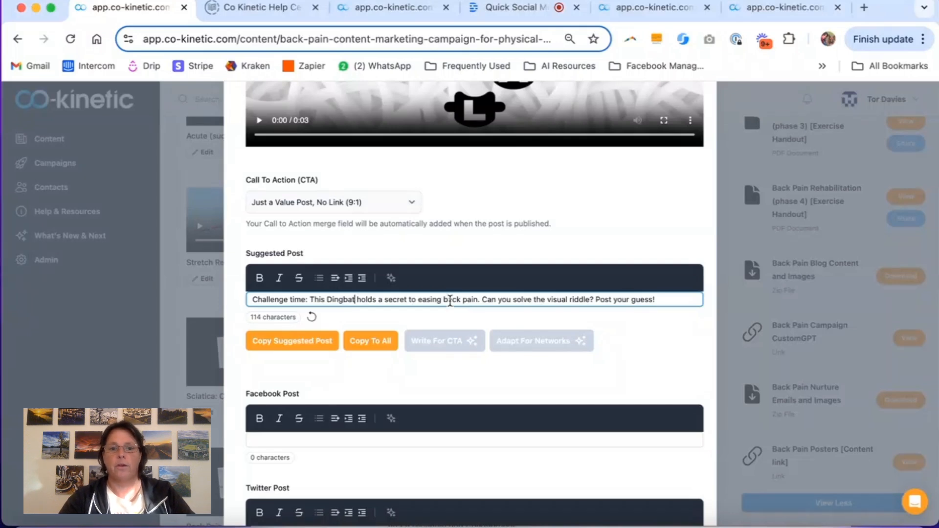
pyautogui.click(383, 337)
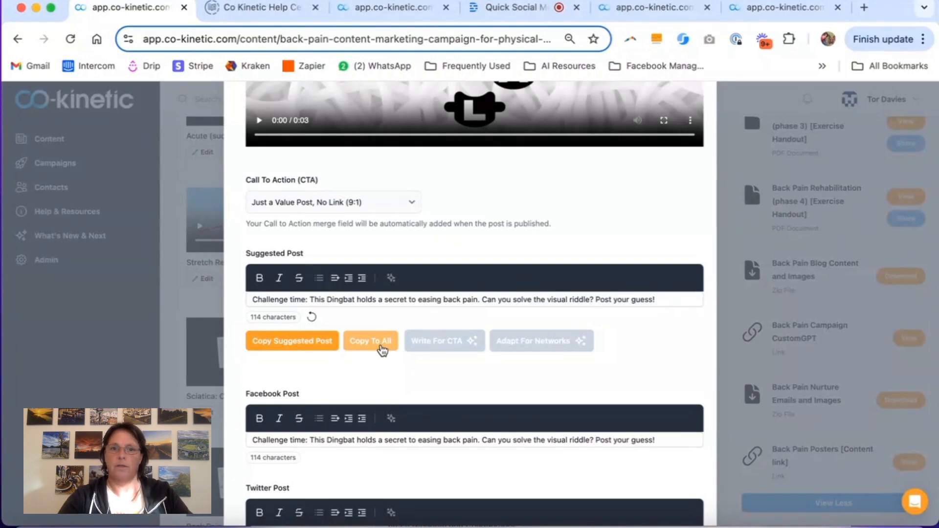
pyautogui.click(382, 350)
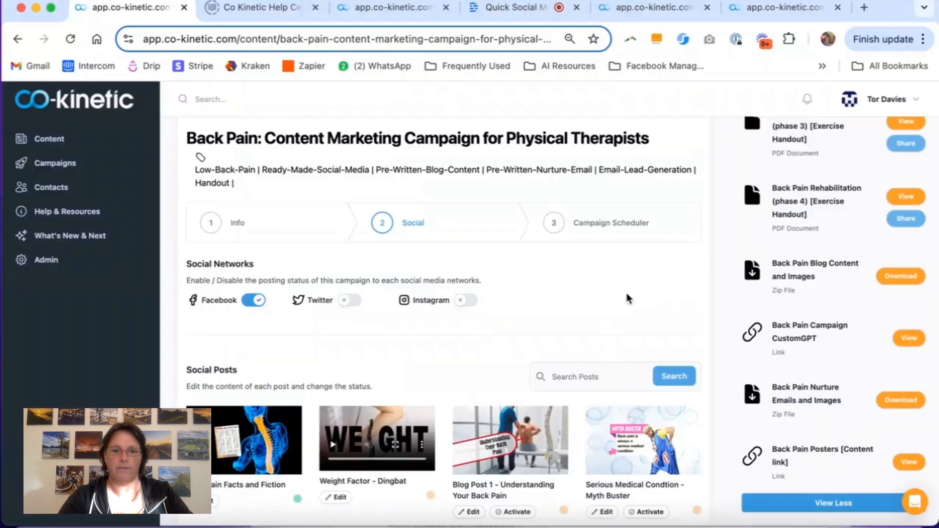
# Schedule the Back Pain campaign with a post frequency of One every 2 days and activate the campaign
pyautogui.click(603, 232)
pyautogui.click(357, 316)
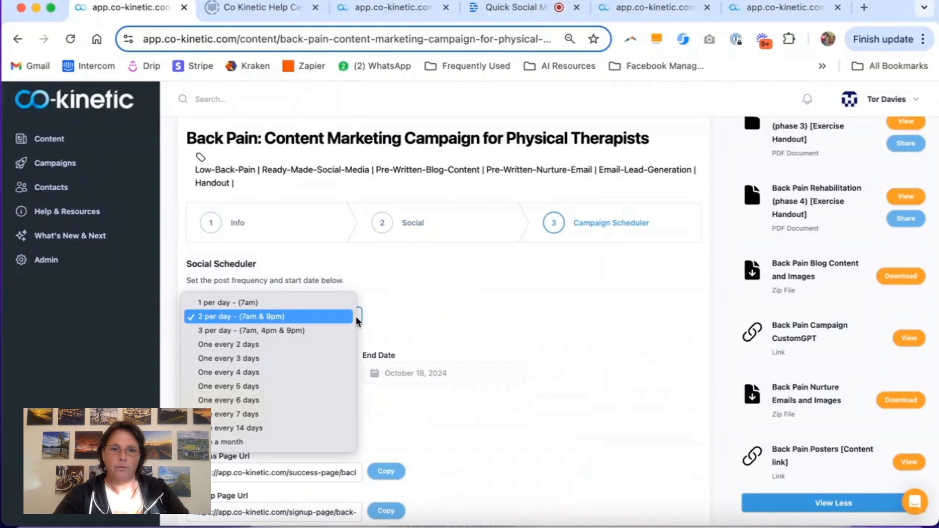
pyautogui.click(330, 345)
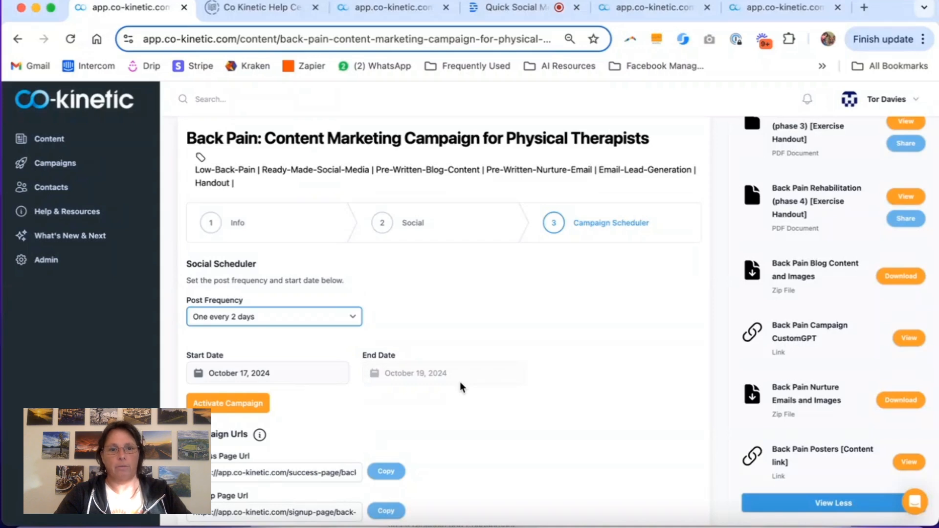
pyautogui.scroll(-1, 460, 382)
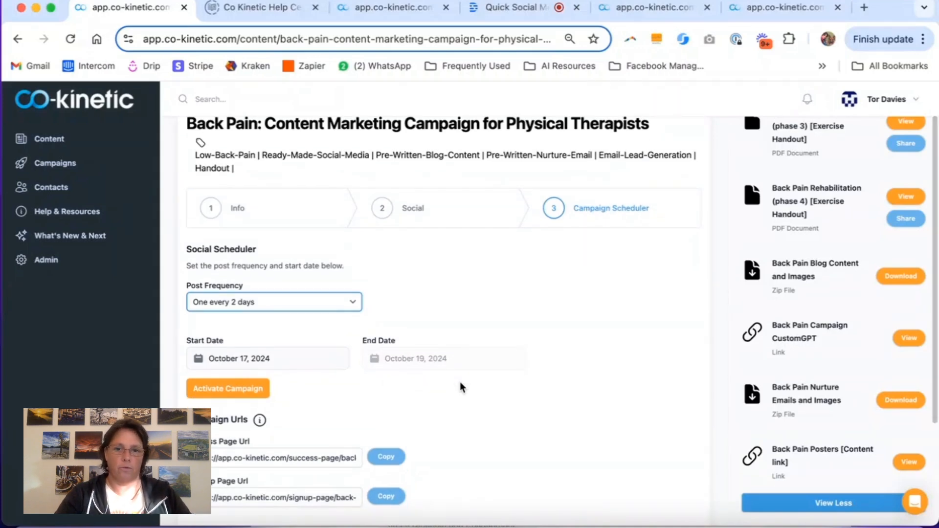
pyautogui.click(234, 394)
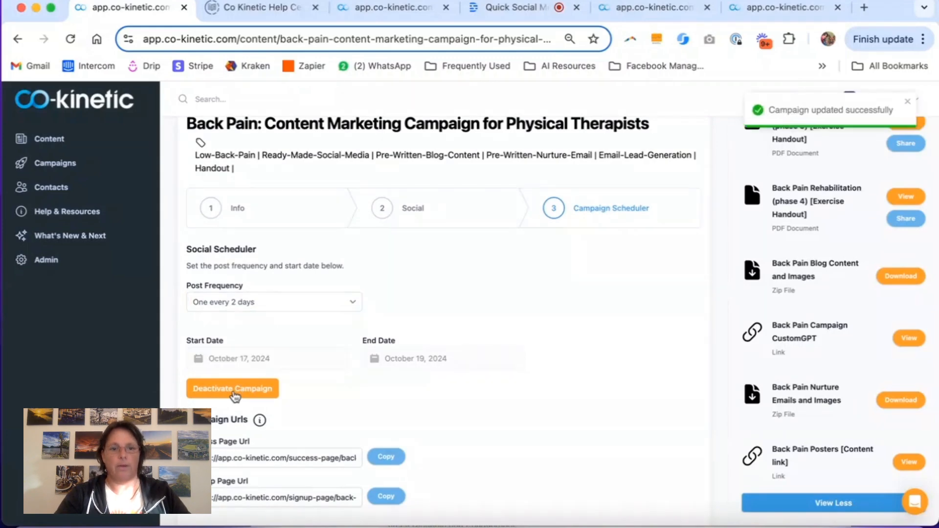
pyautogui.scroll(-2, 523, 337)
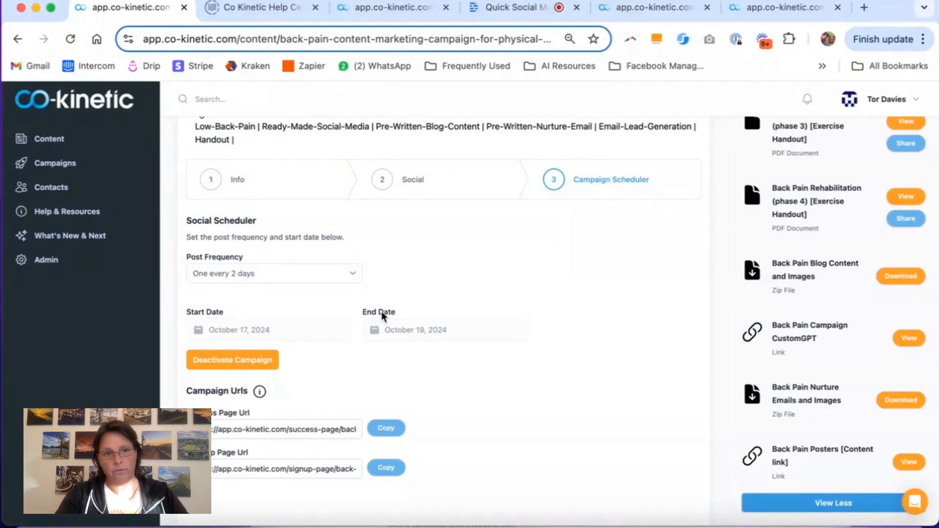
pyautogui.click(904, 106)
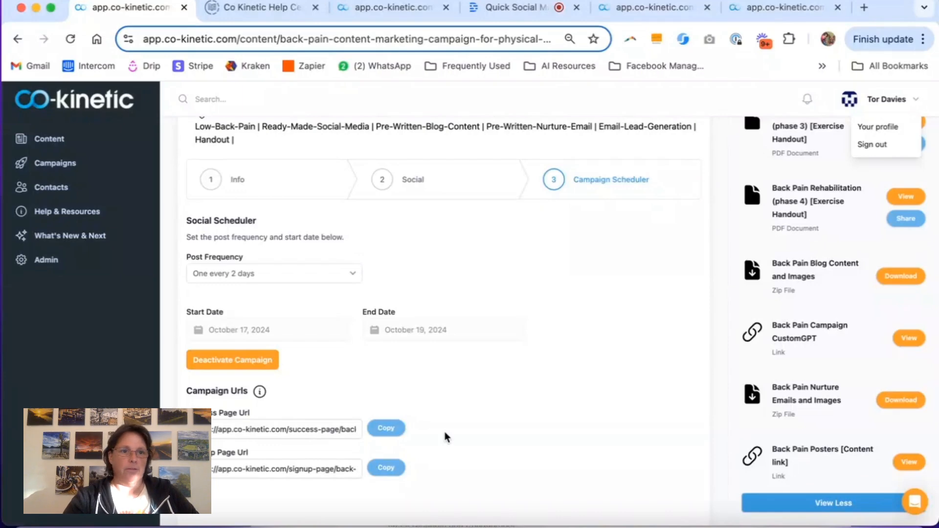
# Review the scheduled campaigns in the calendar and in list view, checking each one's status, dates and schedule
pyautogui.click(61, 164)
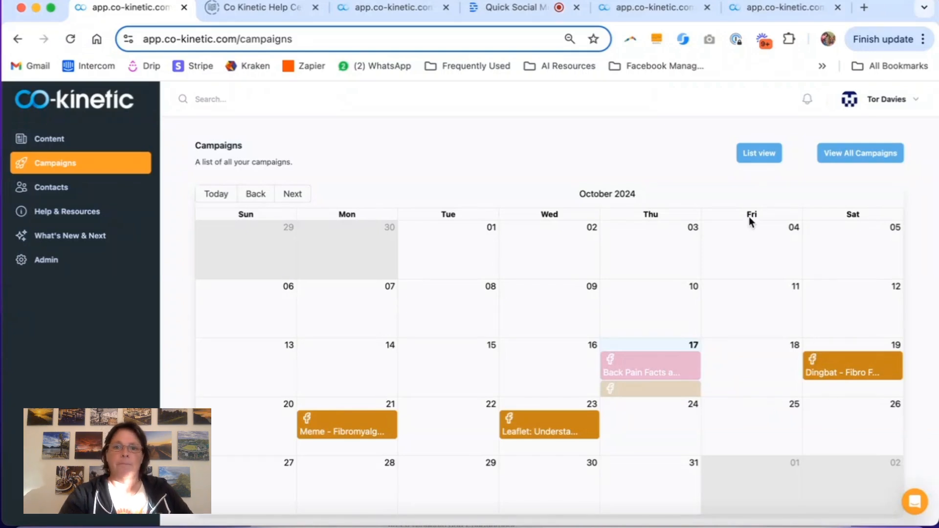
pyautogui.click(754, 154)
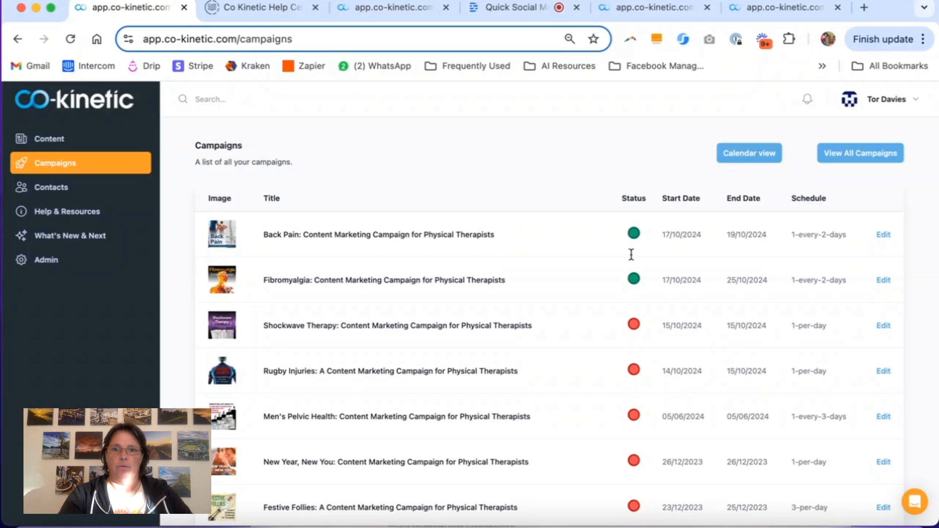
pyautogui.scroll(-1, 638, 326)
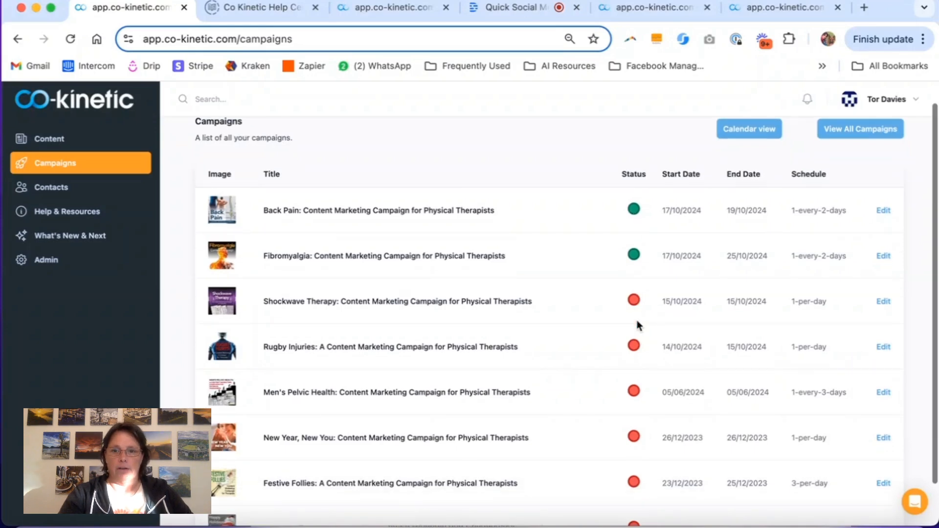
pyautogui.scroll(1, 639, 325)
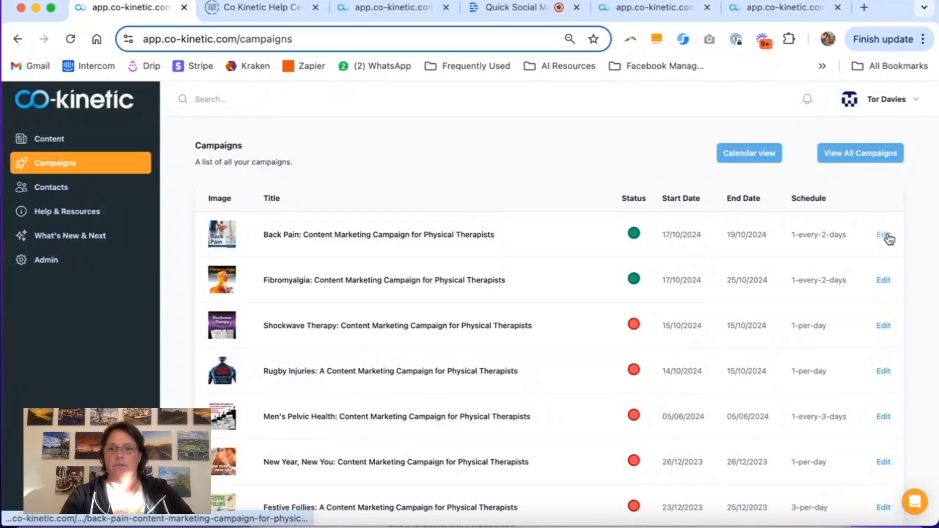